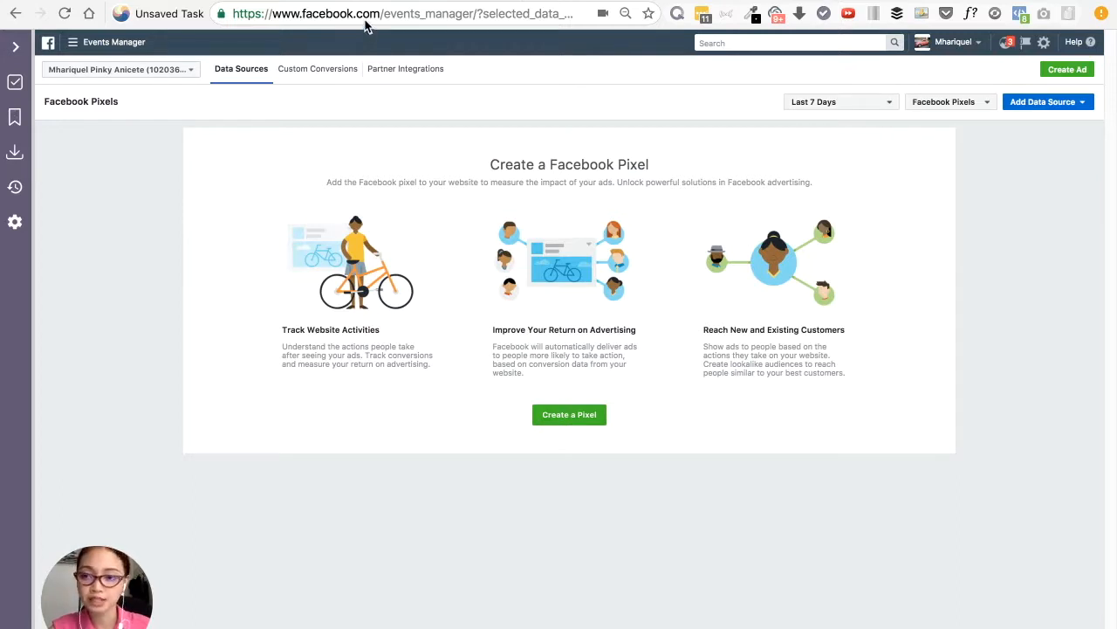
Step: Open the Pixels page of Events Manager from the full list of Facebook business tools
click(73, 46)
click(127, 303)
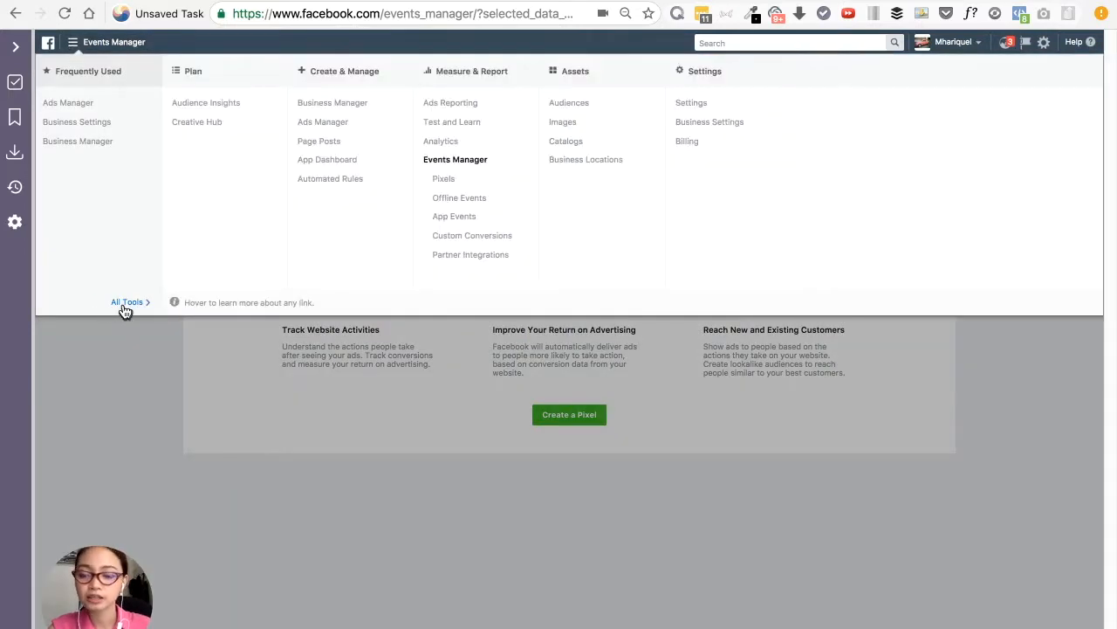
click(441, 180)
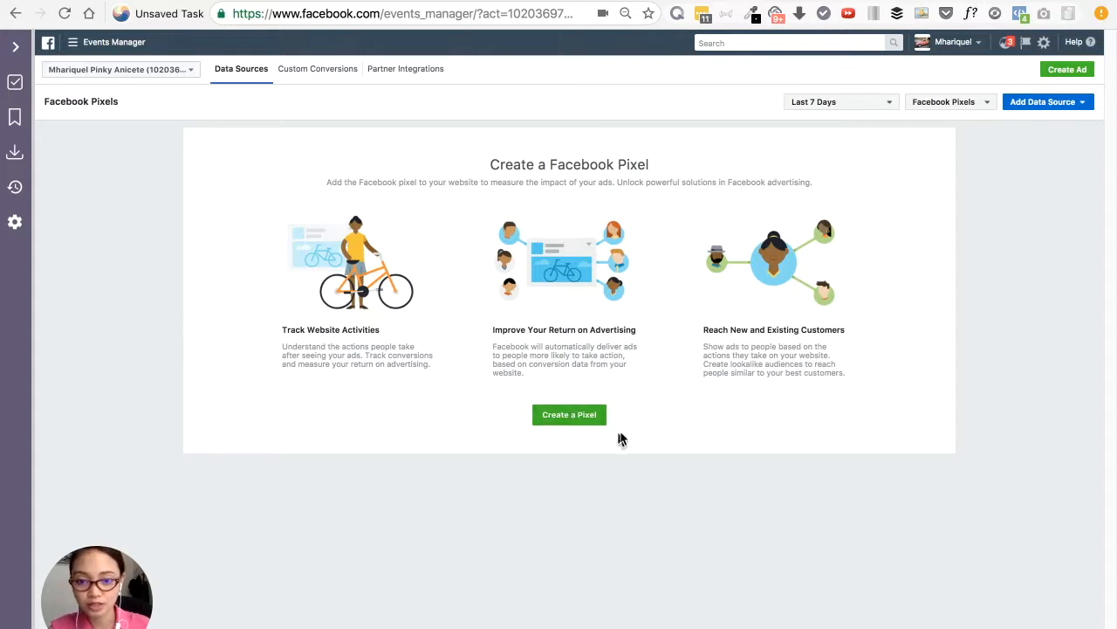
Step: Create a Facebook pixel, removing the first word of the suggested pixel name
click(598, 417)
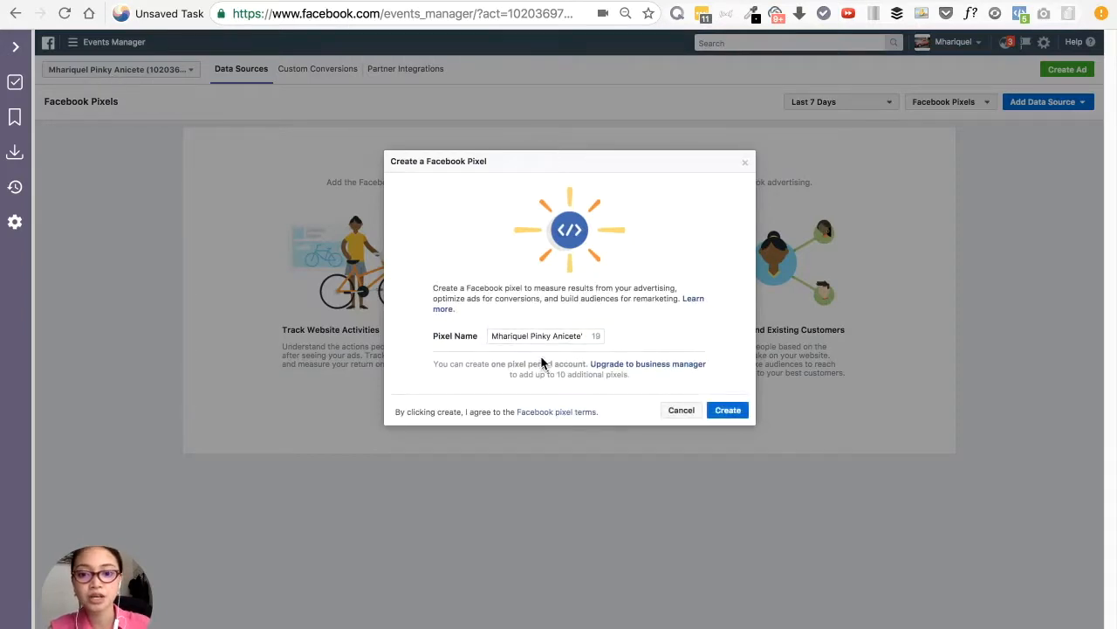
double_click(502, 337)
key(Delete)
key(Delete)
key(End)
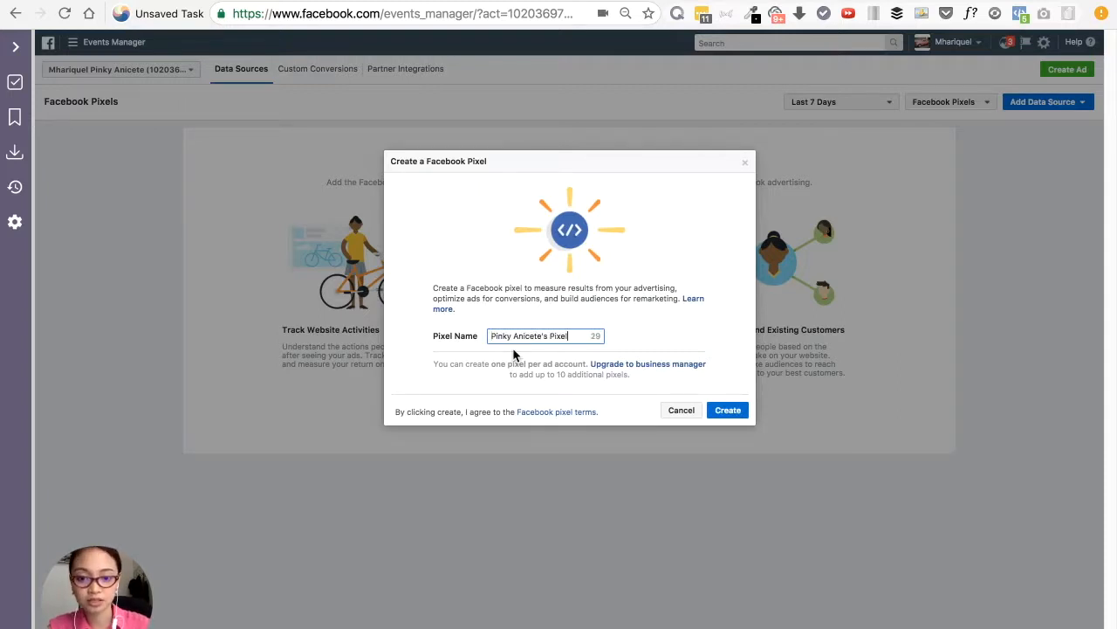
click(733, 410)
click(729, 411)
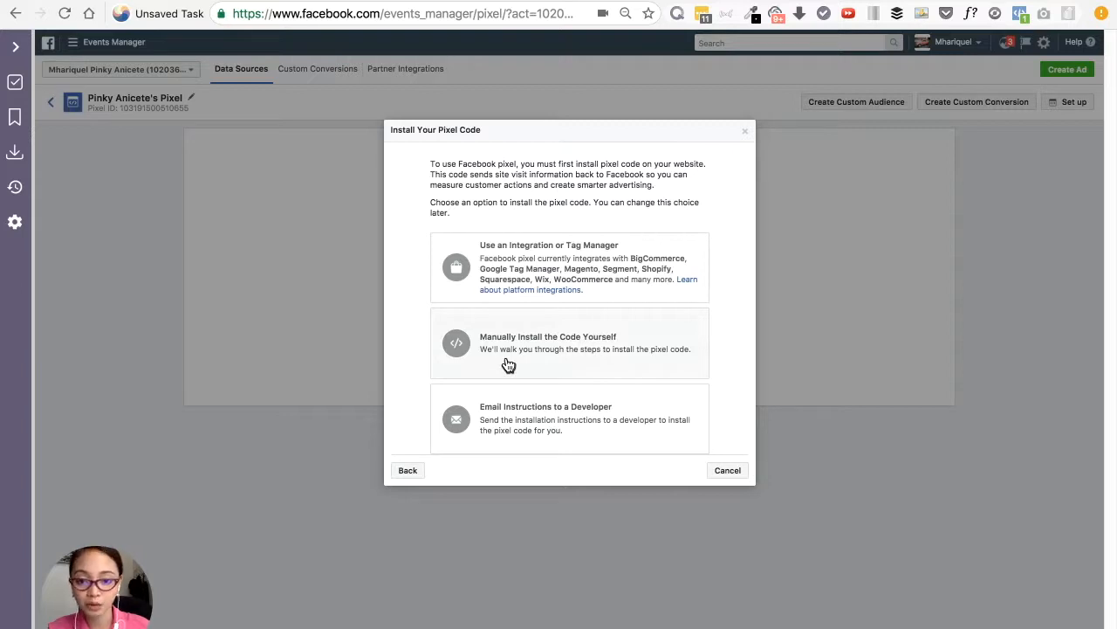
Step: Choose to install the pixel code manually and copy the entire pixel code to the clipboard
click(567, 361)
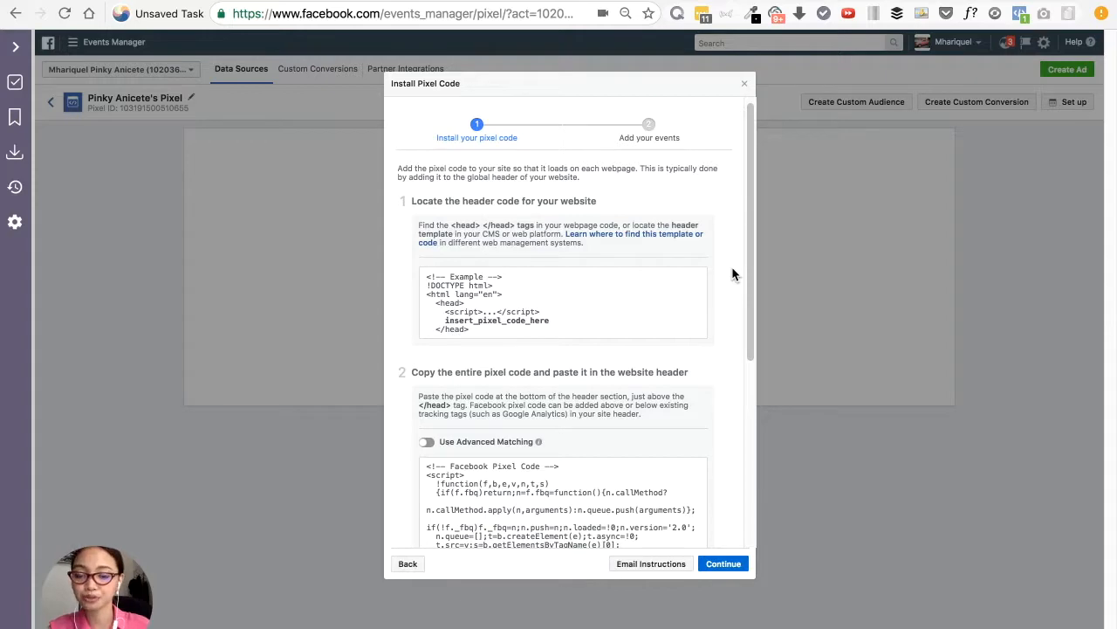
scroll(726, 271, down, 3)
scroll(688, 278, down, 1)
mouse_move(500, 384)
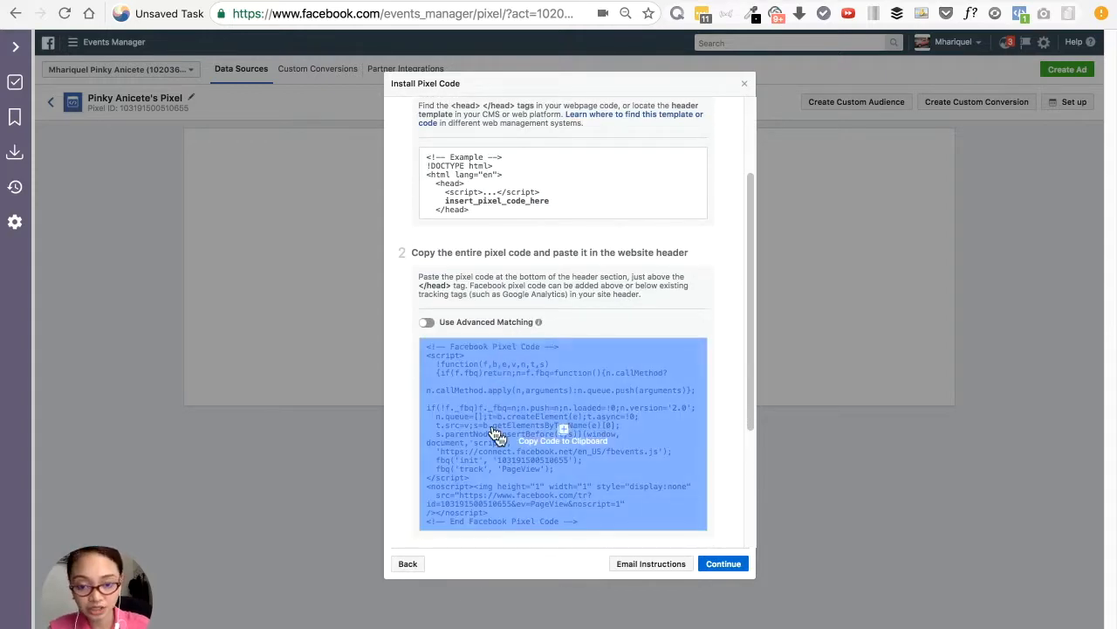
scroll(523, 432, down, 1)
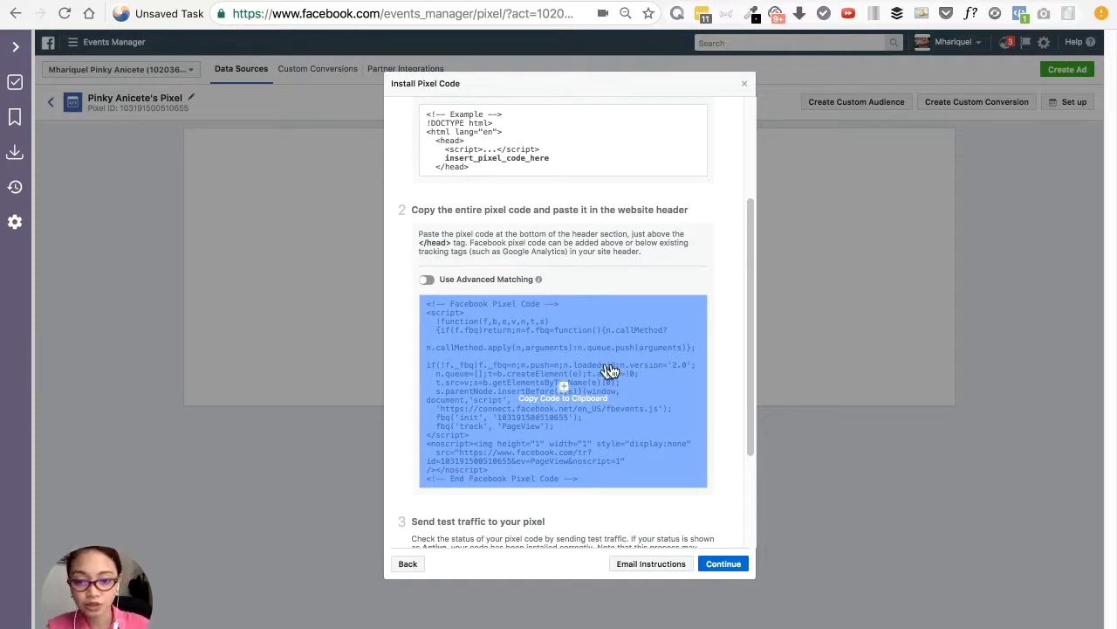
click(557, 394)
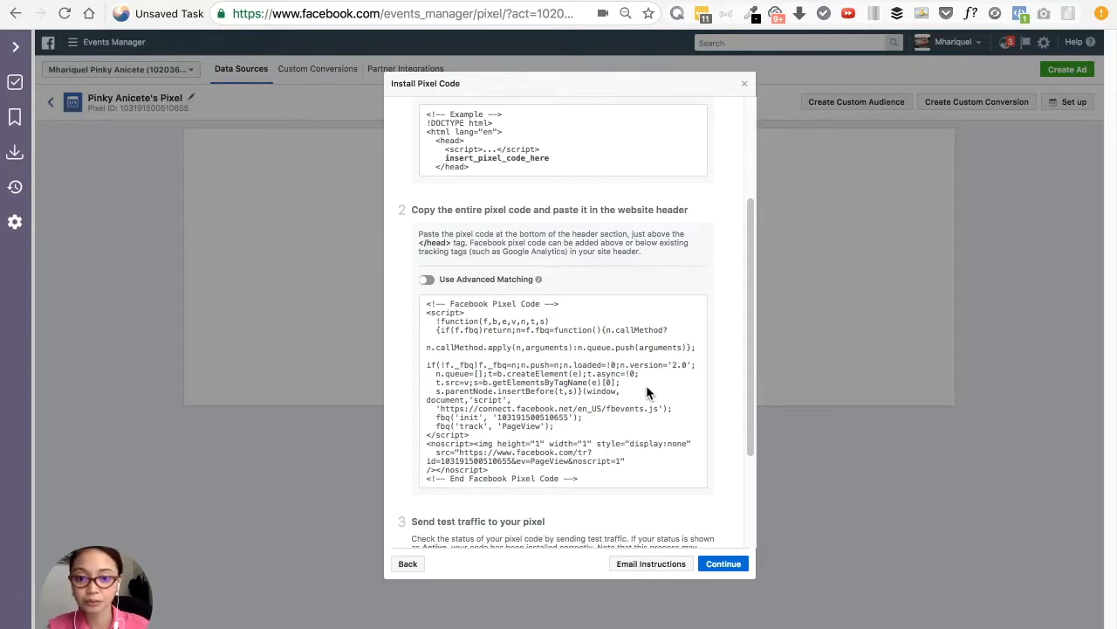
scroll(647, 390, down, 3)
scroll(644, 391, down, 1)
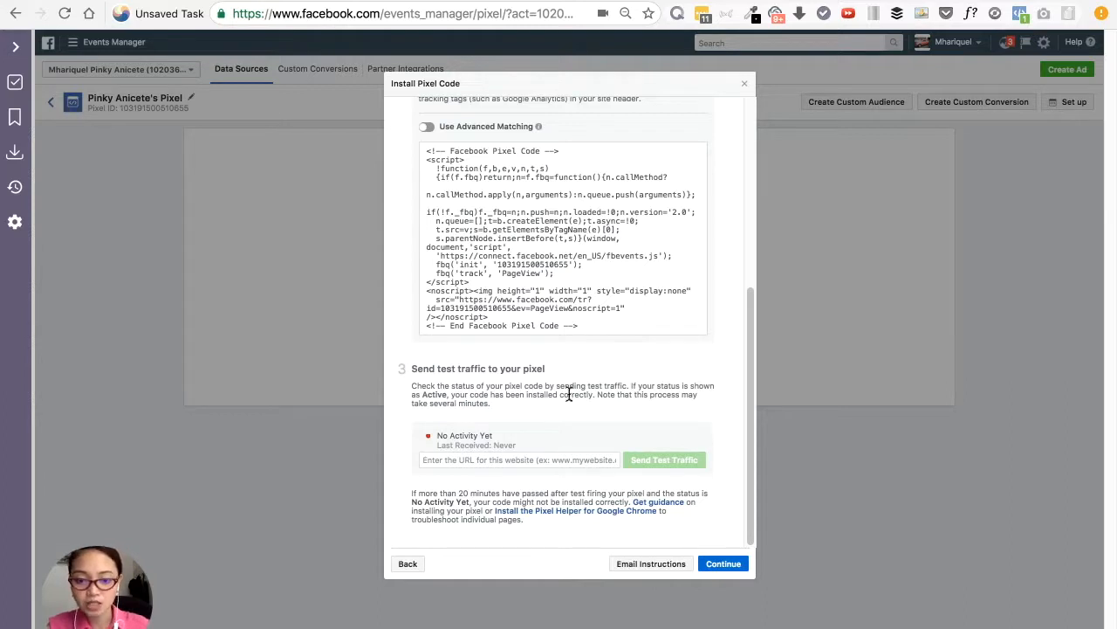
scroll(586, 393, up, 6)
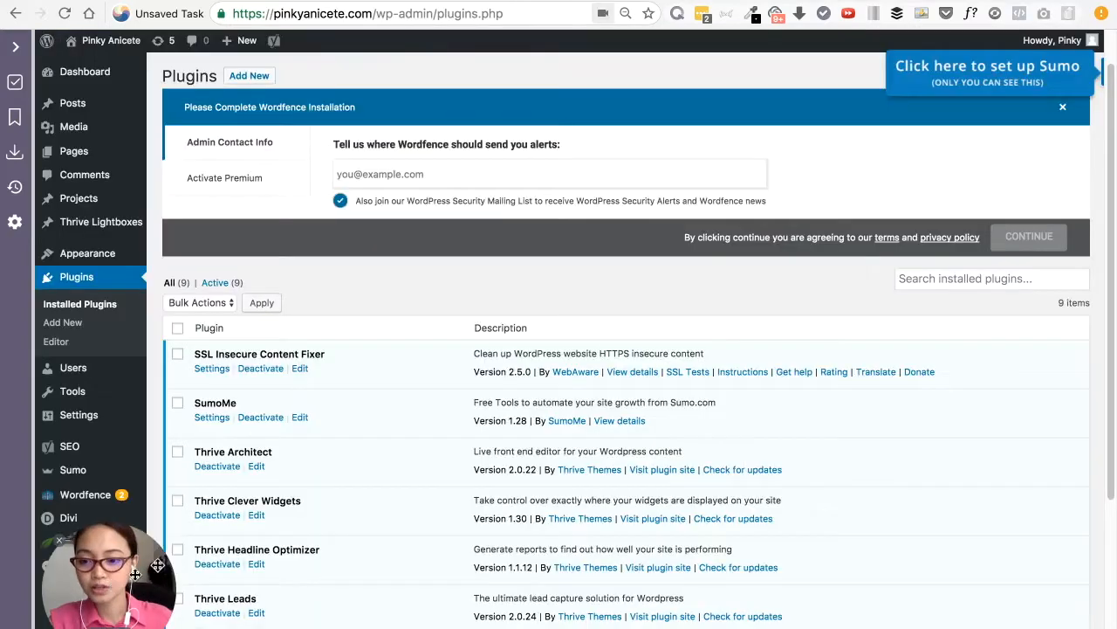
Step: Switch to the WordPress admin and search for new plugins with "insert header footer"
drag(98, 585, 985, 572)
scroll(496, 409, down, 1)
scroll(496, 410, down, 1)
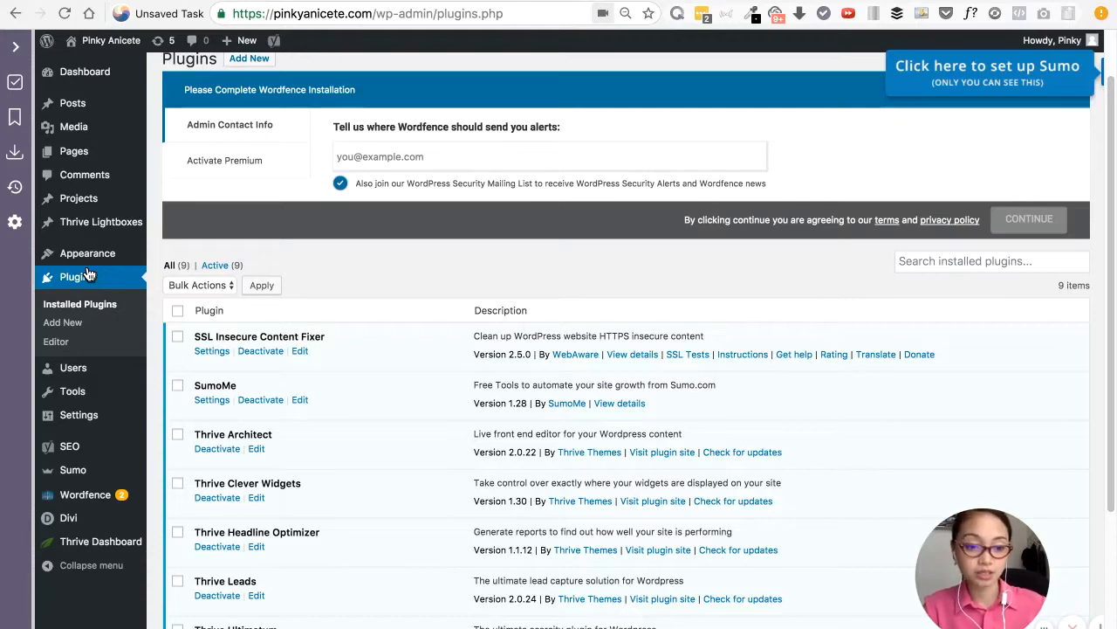
click(65, 322)
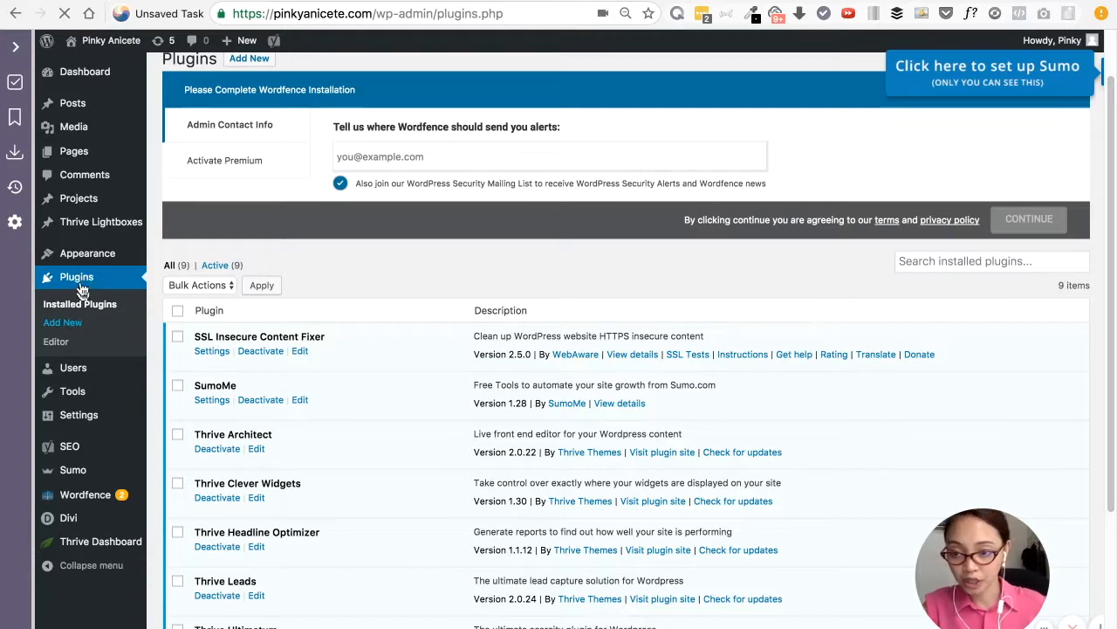
click(69, 329)
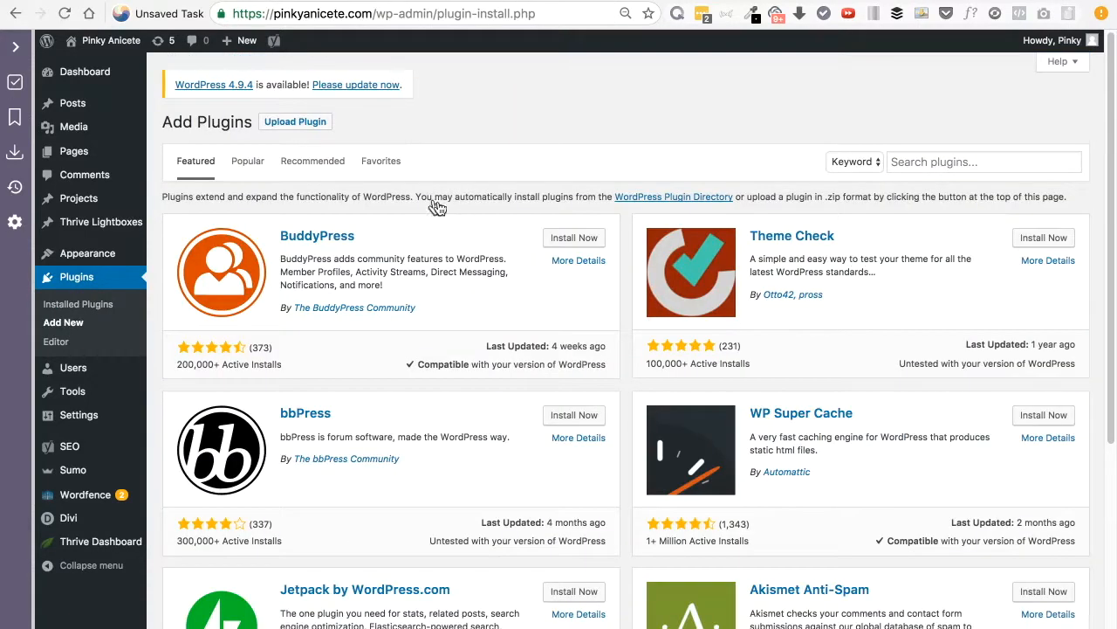
click(955, 162)
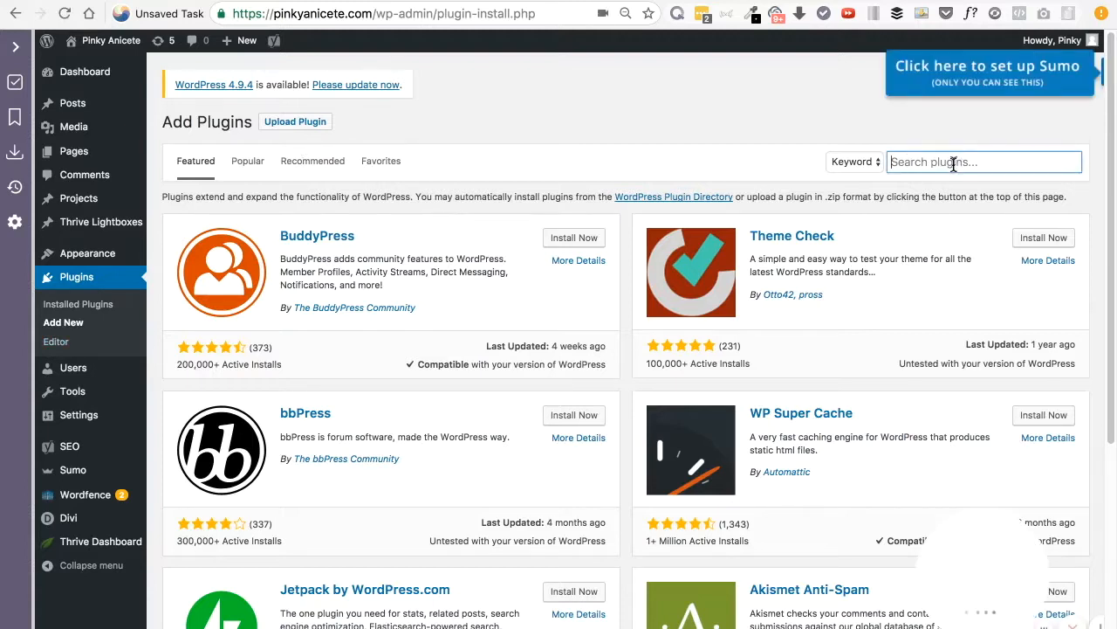
text(insert header )
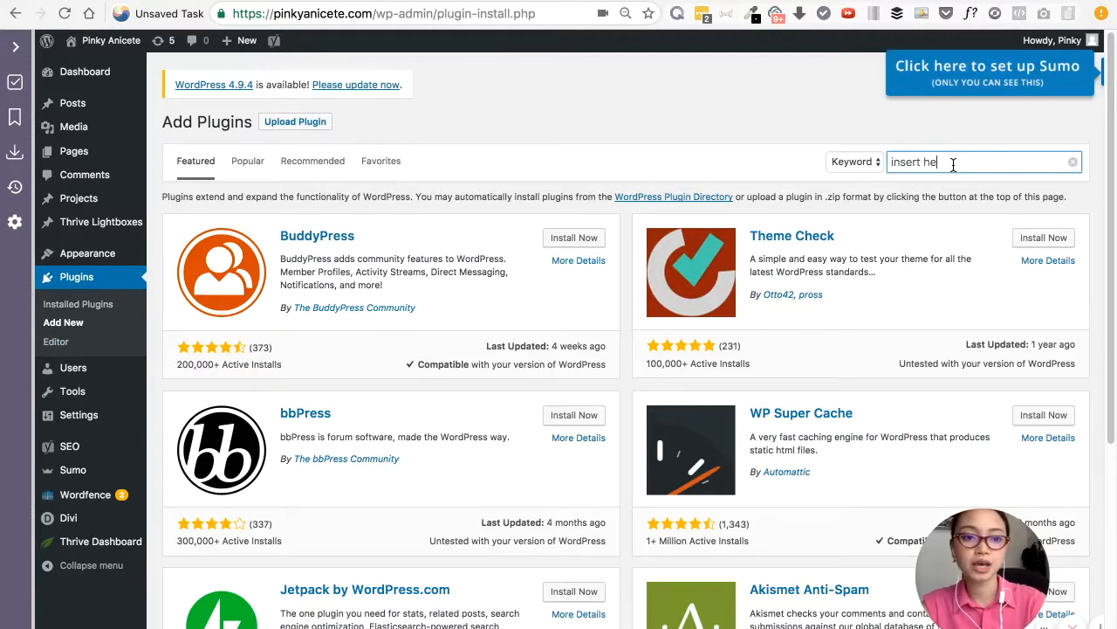
text(footer)
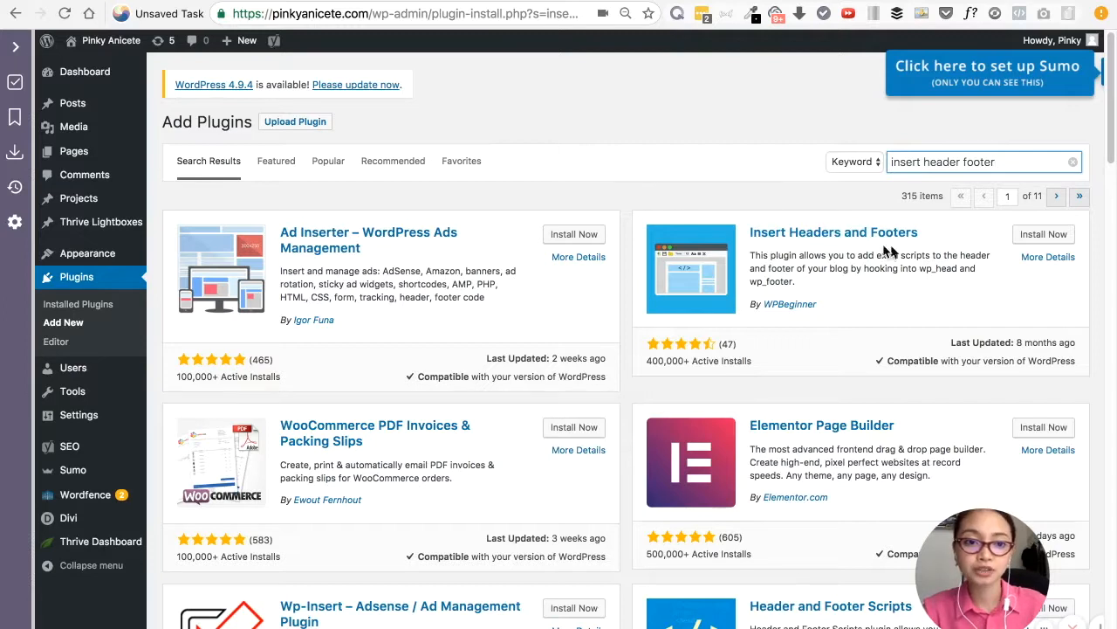
Step: Install and activate the Insert Headers and Footers plugin by WPBeginner
click(1041, 236)
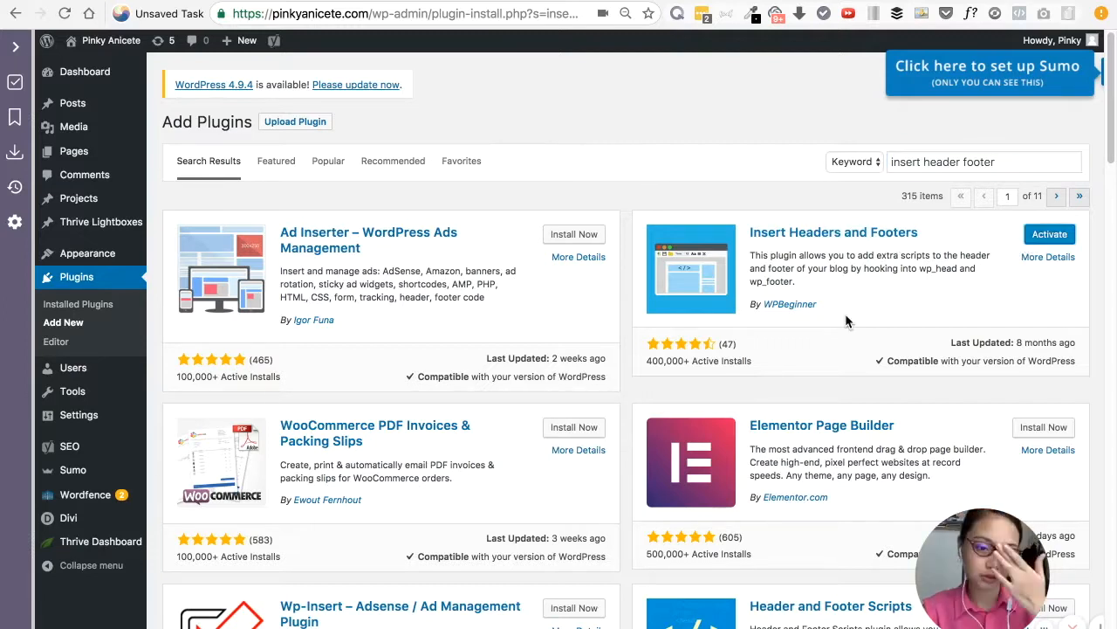
click(1063, 243)
drag(174, 187, 247, 187)
Step: Open the Insert Headers and Footers settings and try to save the copied pixel code as header scripts
mouse_move(106, 403)
mouse_move(82, 416)
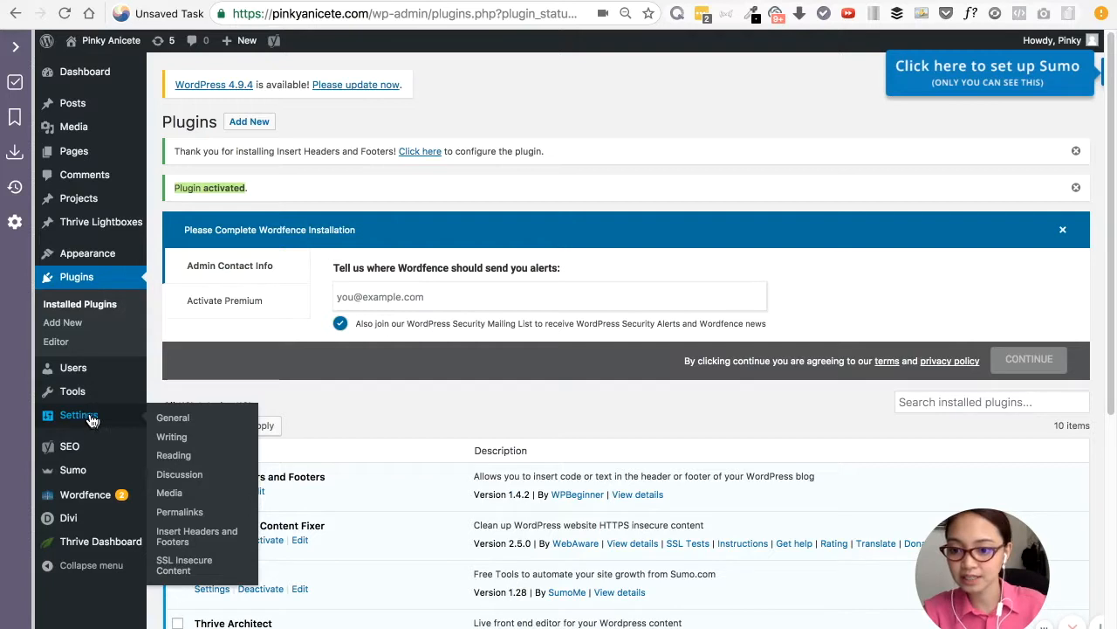
click(193, 536)
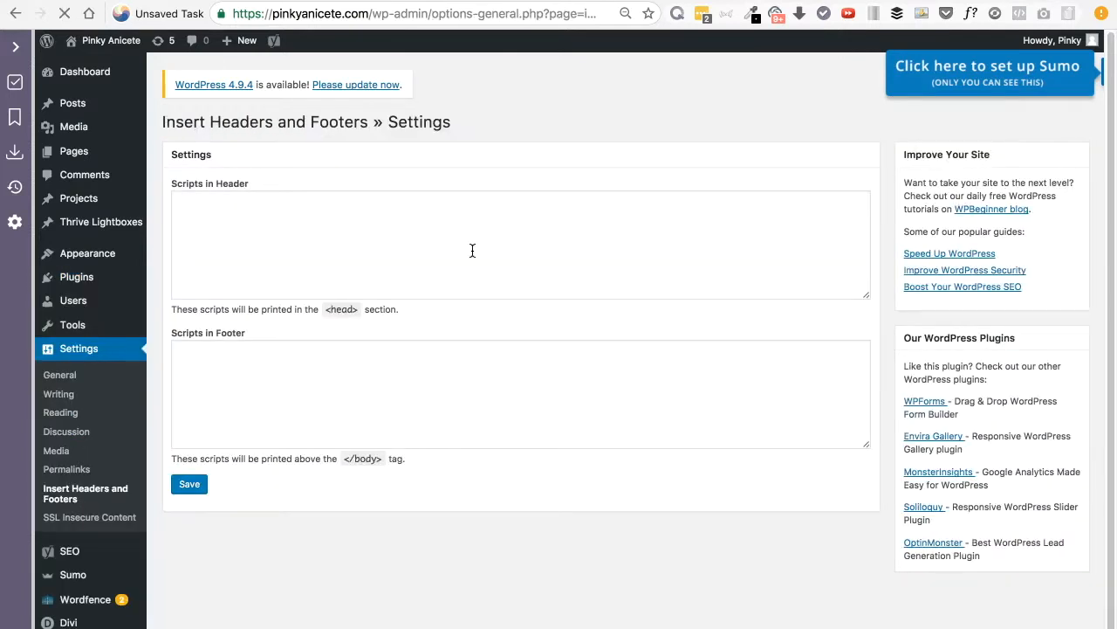
click(425, 228)
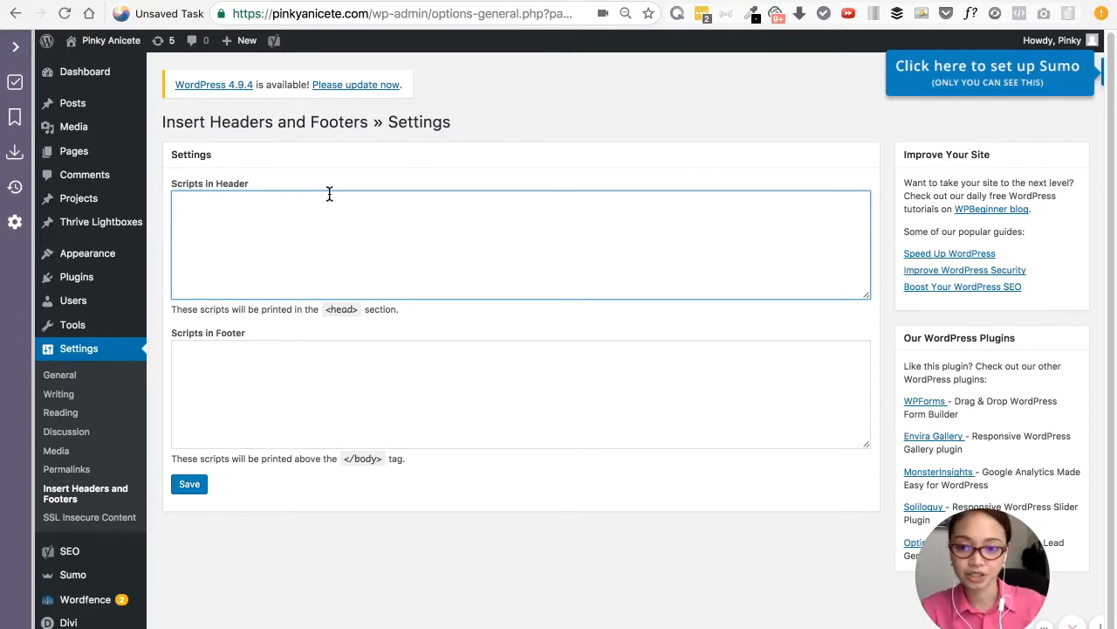
key(ctrl+v)
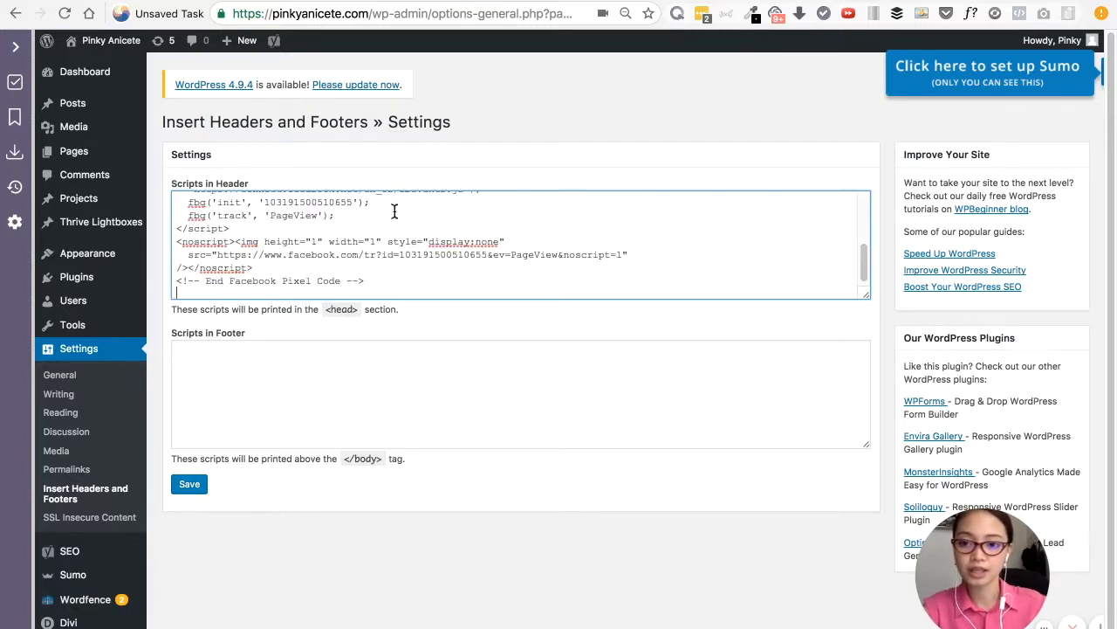
scroll(392, 209, up, 5)
click(192, 494)
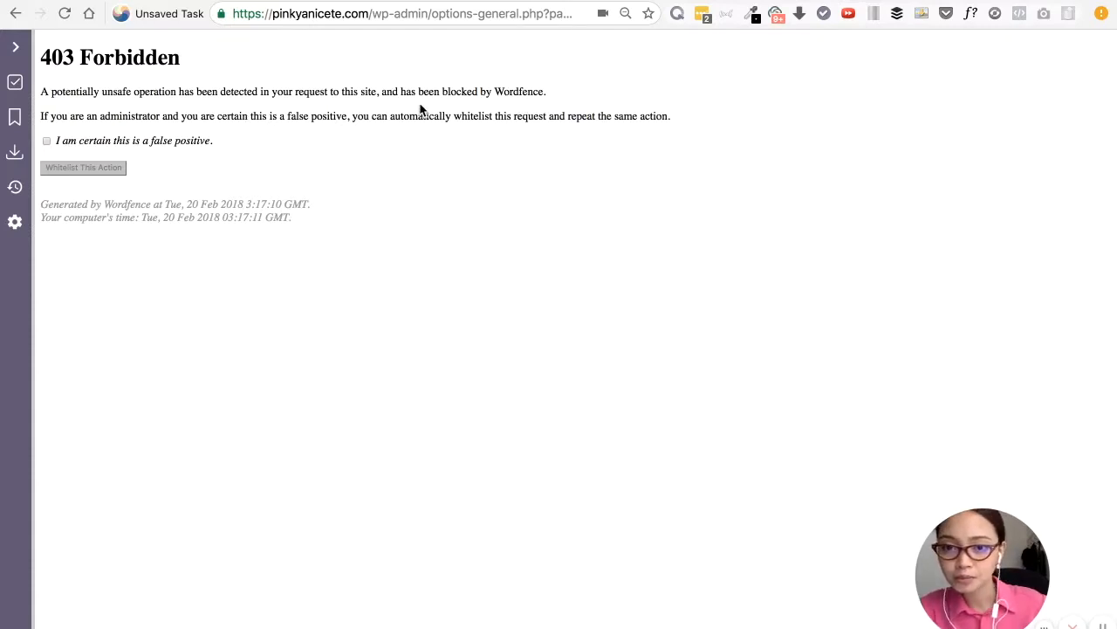
Step: Certify the request blocked by Wordfence as a false positive and whitelist the action
drag(112, 93, 602, 117)
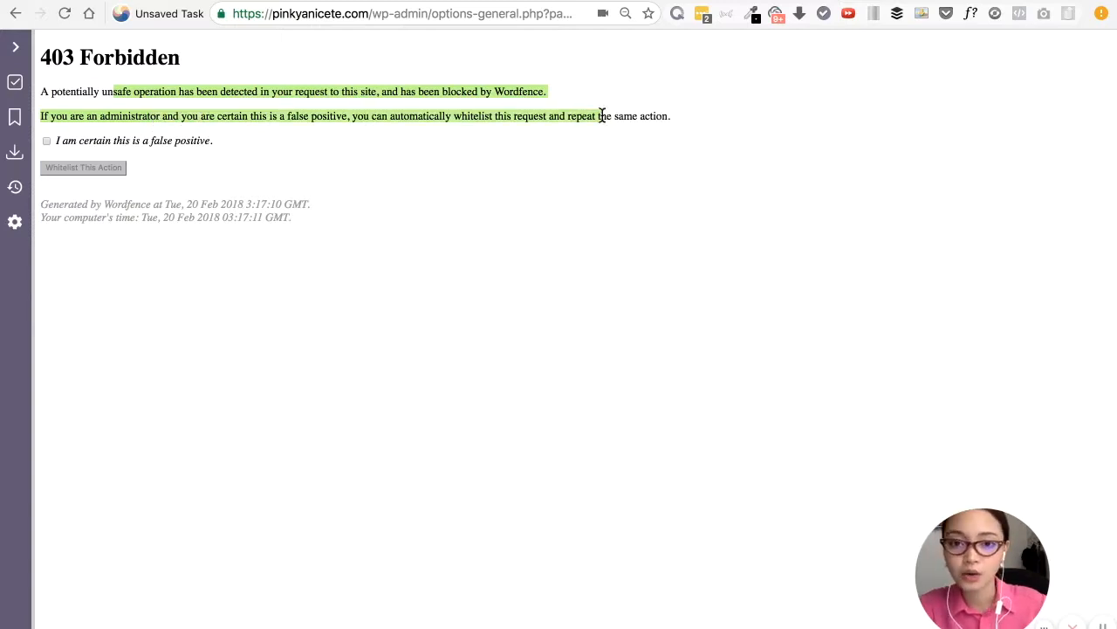
click(50, 144)
click(115, 173)
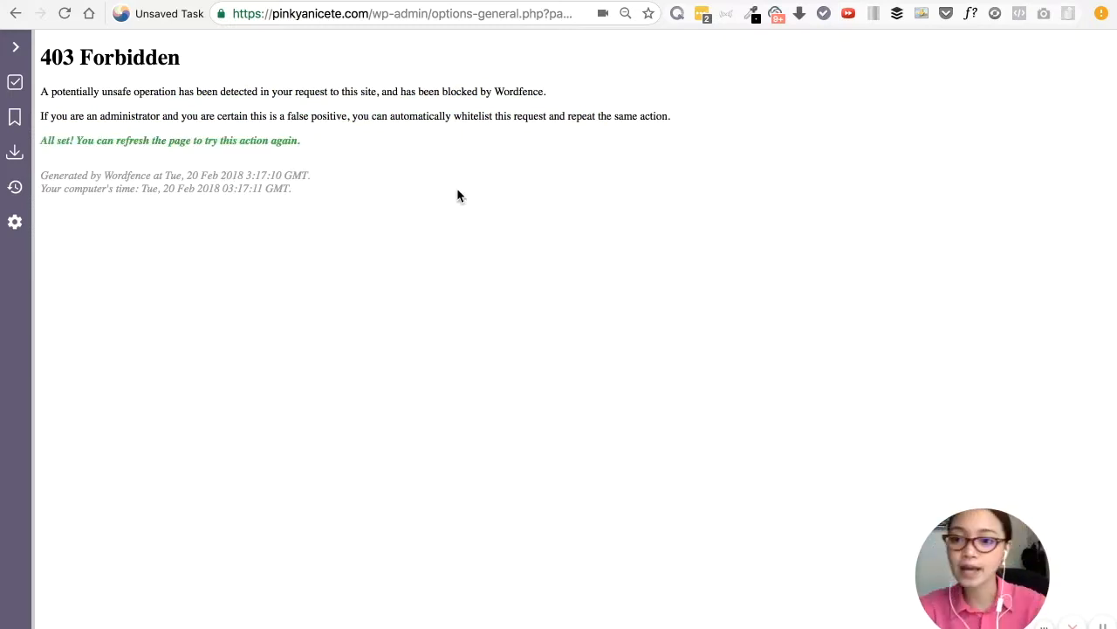
Step: Reload the Insert Headers and Footers settings page, paste the pixel code into the header scripts again and save
click(409, 15)
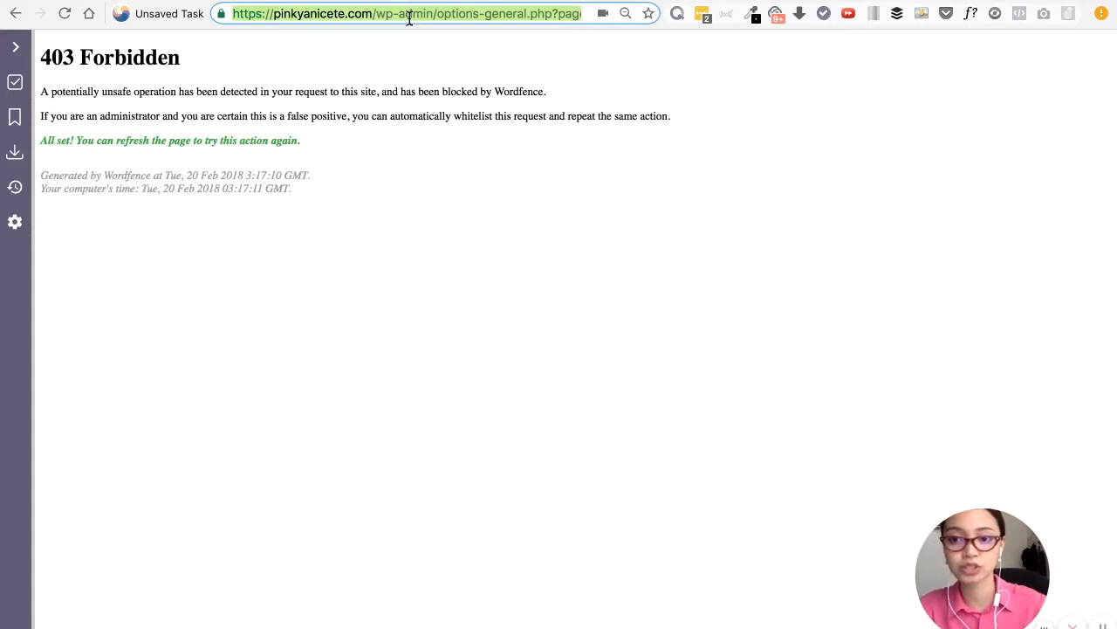
key(Return)
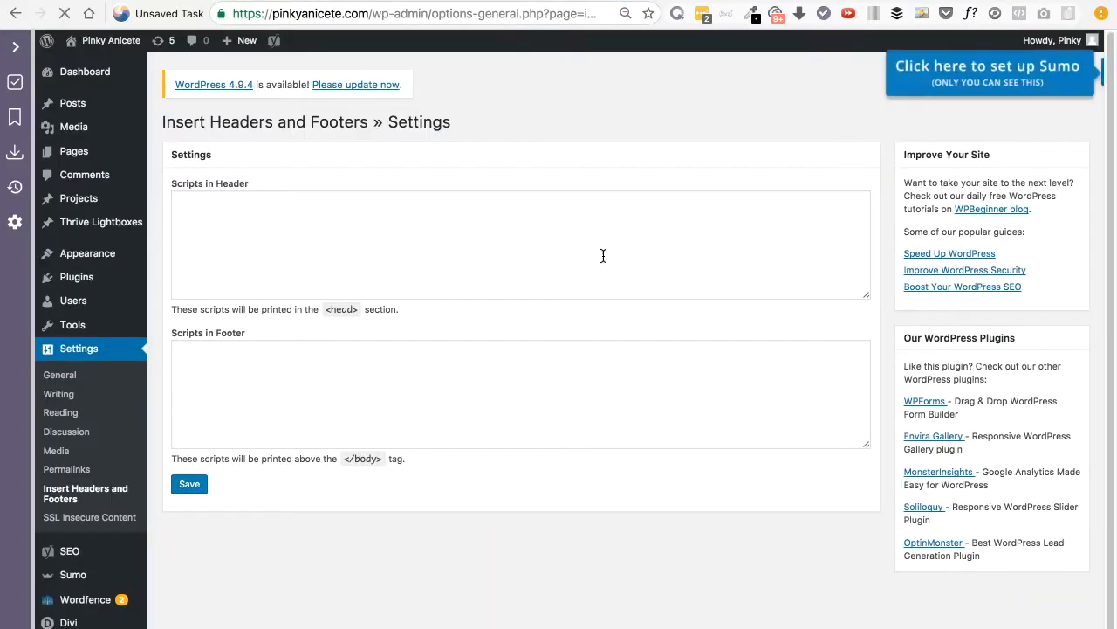
click(509, 234)
key(super+v)
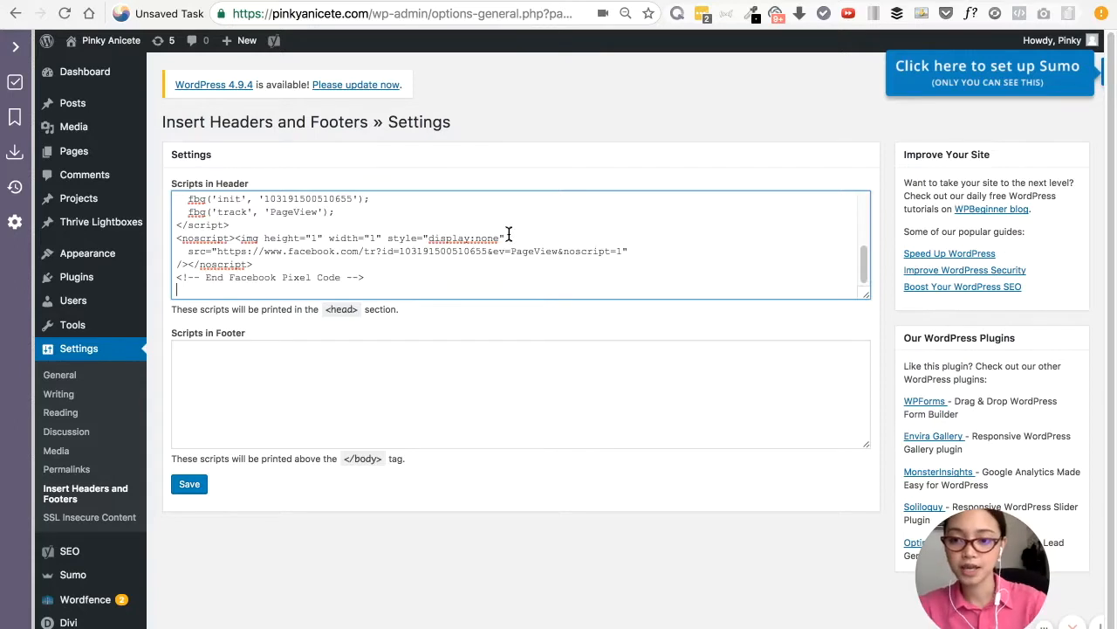
click(185, 483)
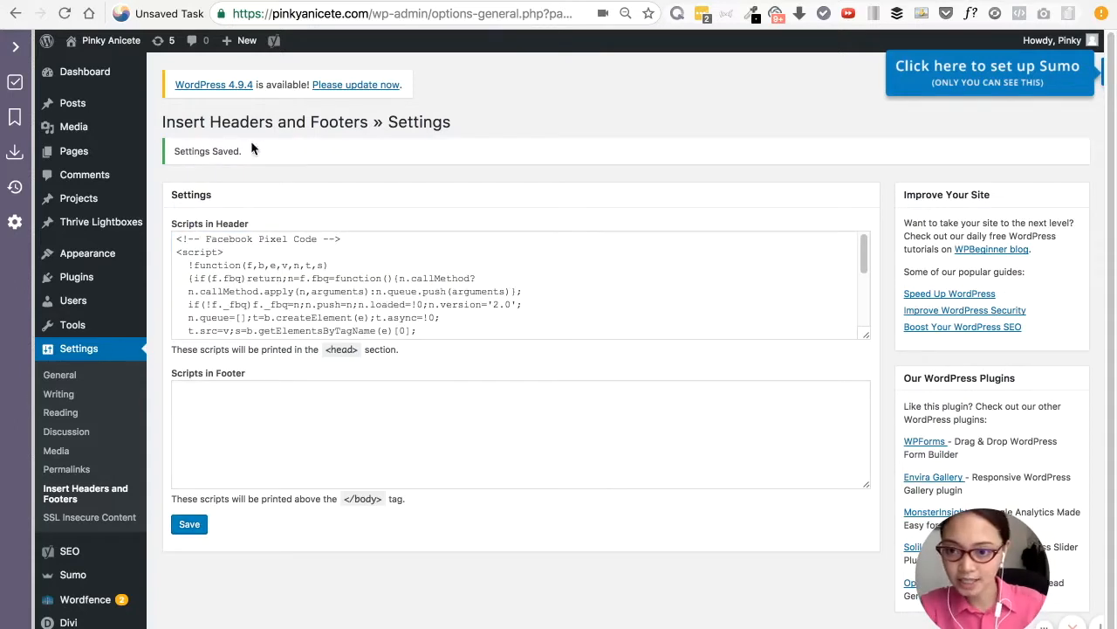
drag(185, 151, 341, 164)
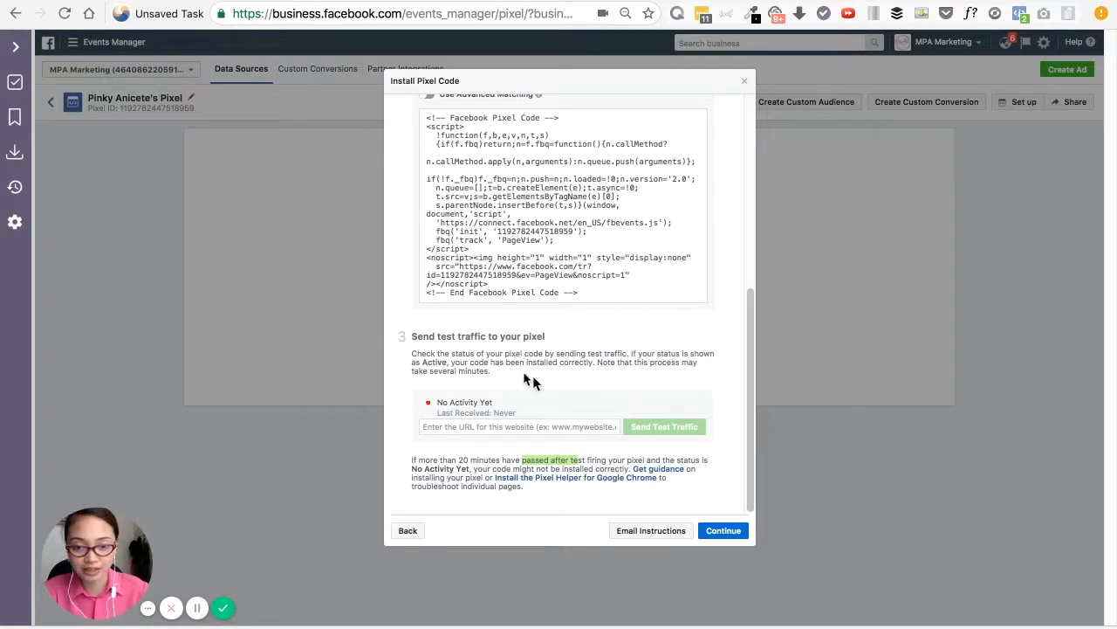
Step: Switch back to Facebook Events Manager, send test traffic to the pixel using the WordPress site's https URL, and check the pixel's status
click(596, 424)
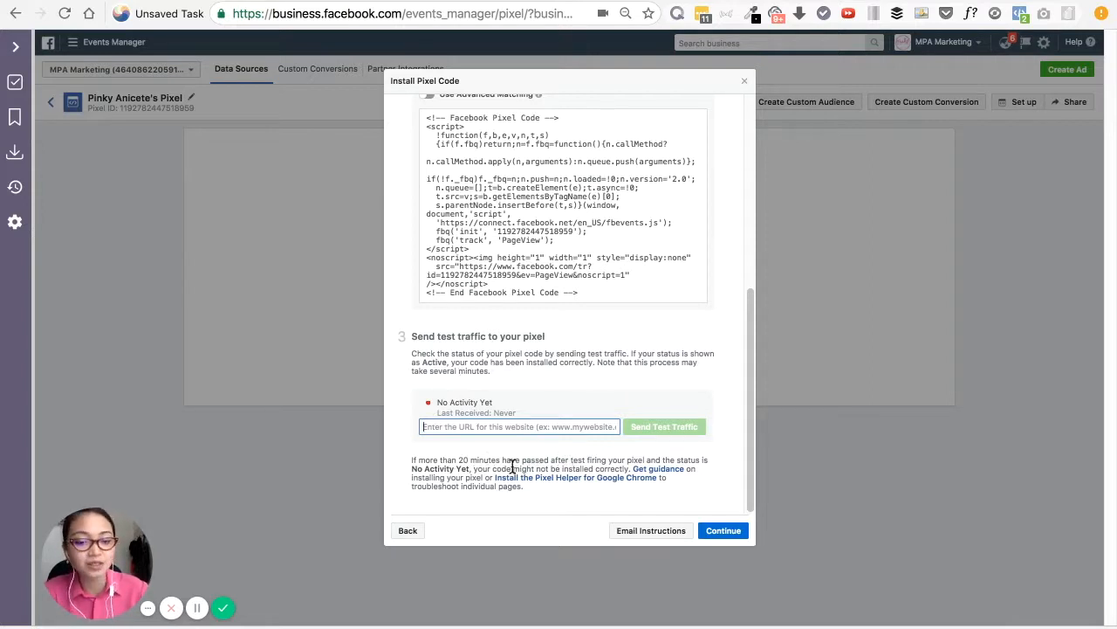
drag(472, 468, 414, 468)
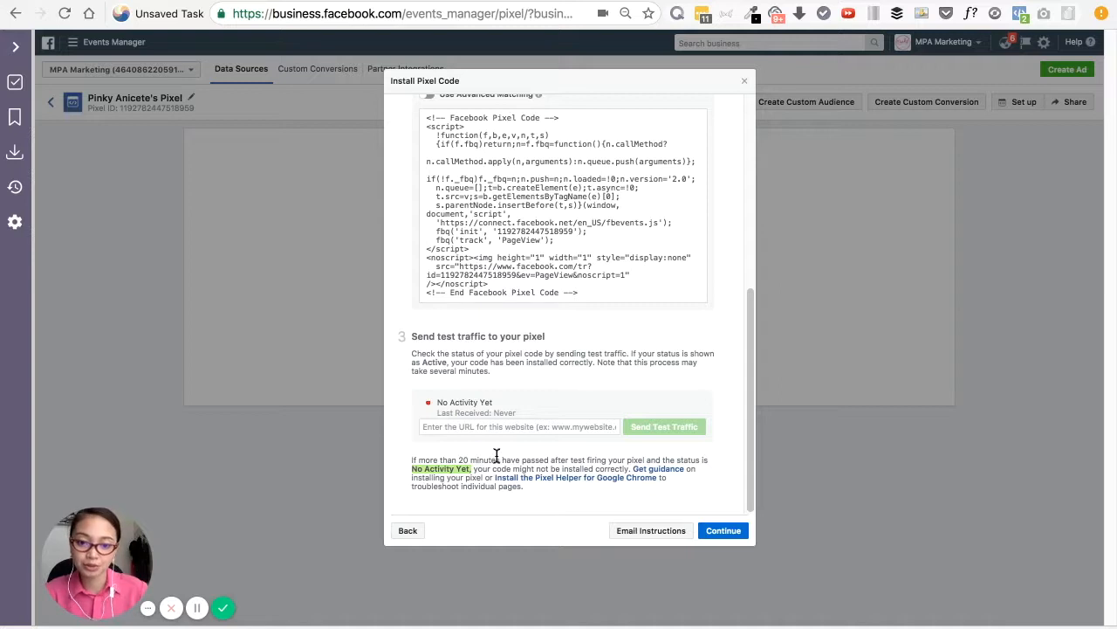
click(508, 427)
text(https://pinkyanicete.com)
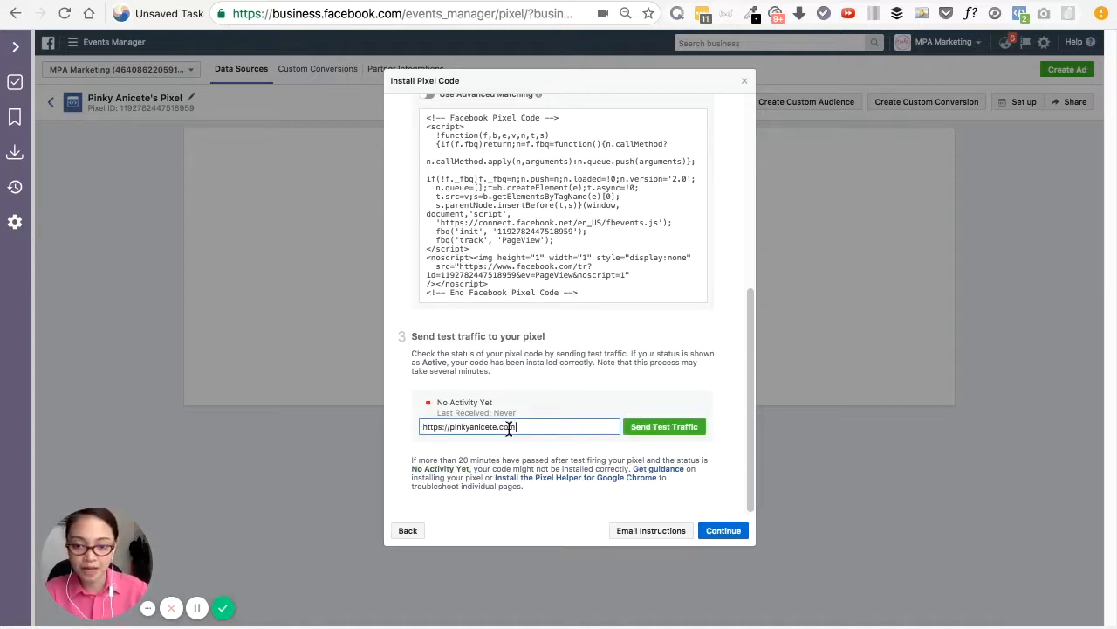
click(644, 428)
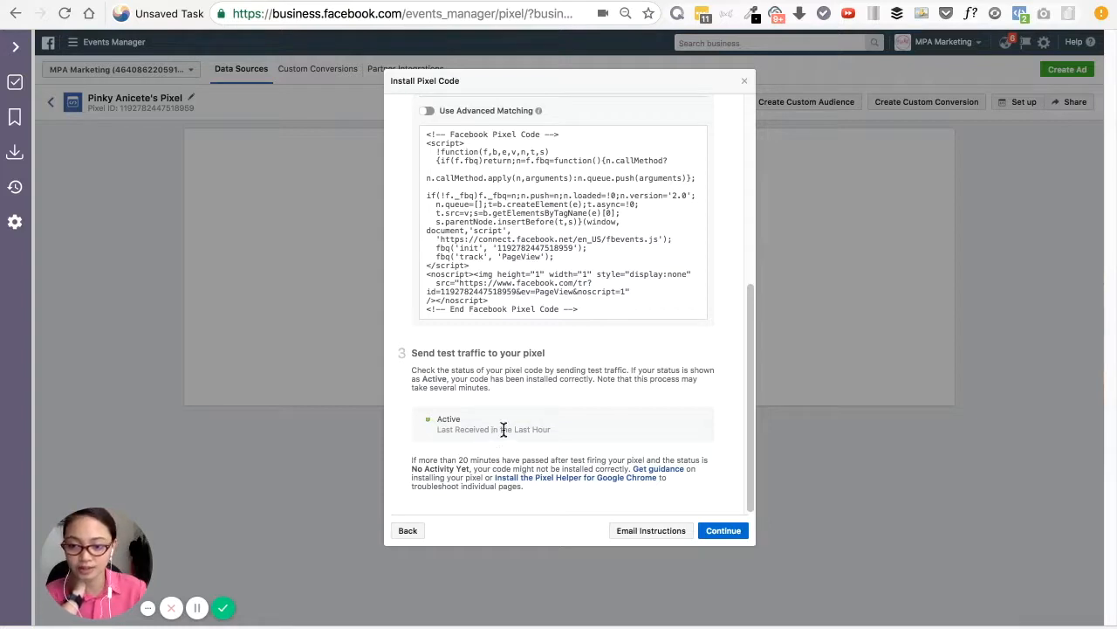
drag(432, 418, 490, 421)
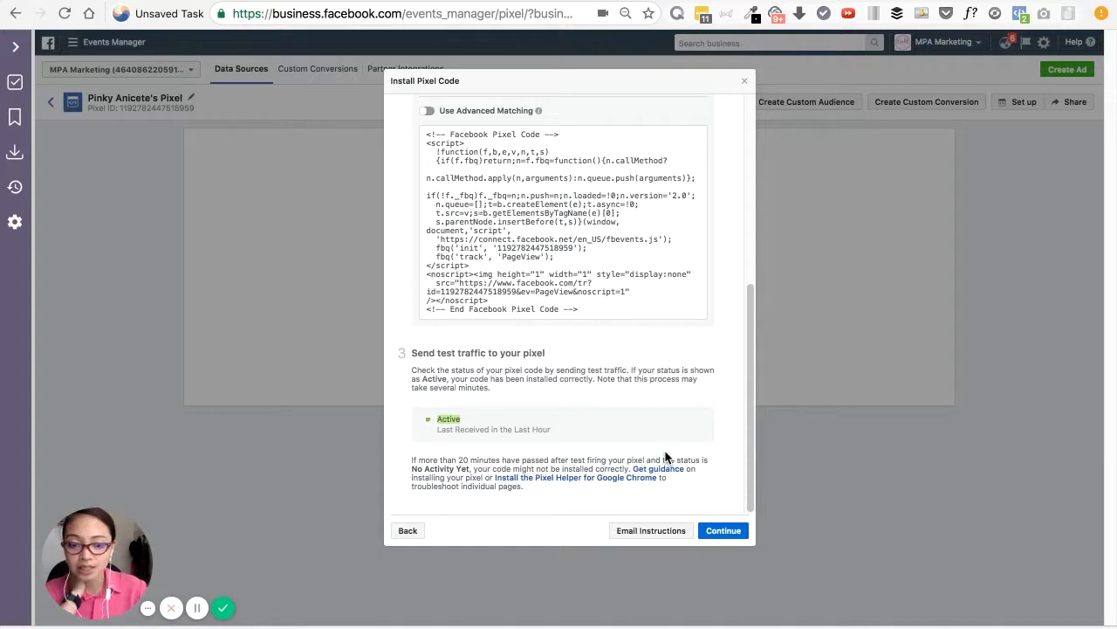